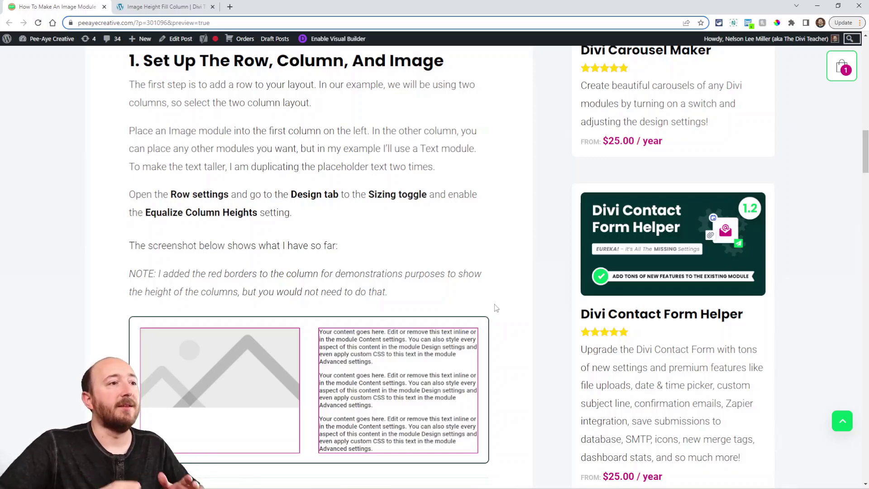
Review the row's two-column layout and the image module's content settings on the demo page in the visual builder
left_click(149, 7)
scroll(221, 188, "down", 5)
mouse_move(222, 188)
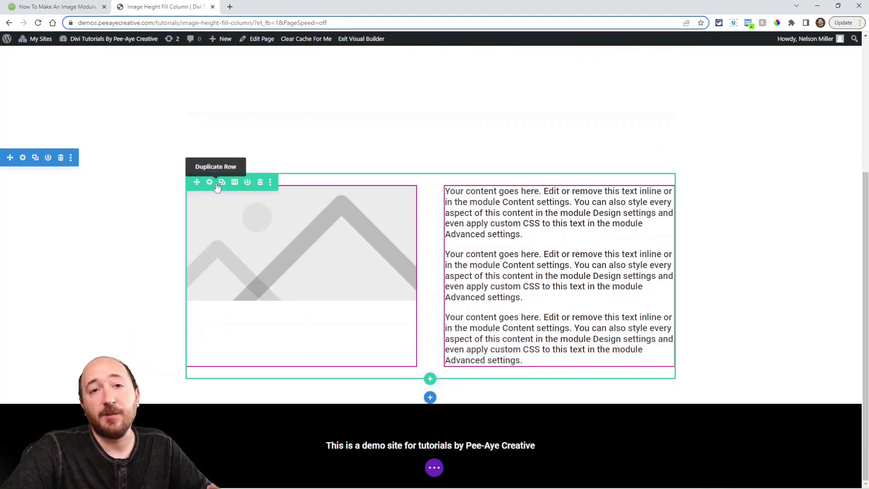
left_click(235, 182)
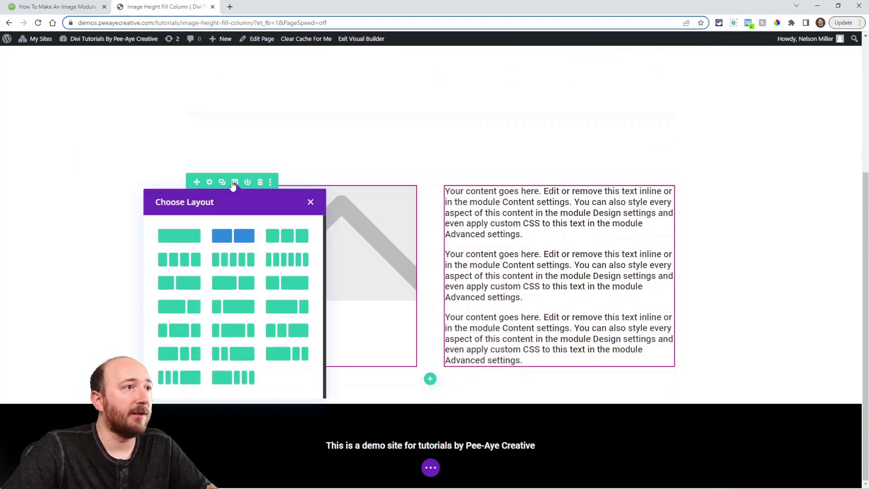
left_click(311, 202)
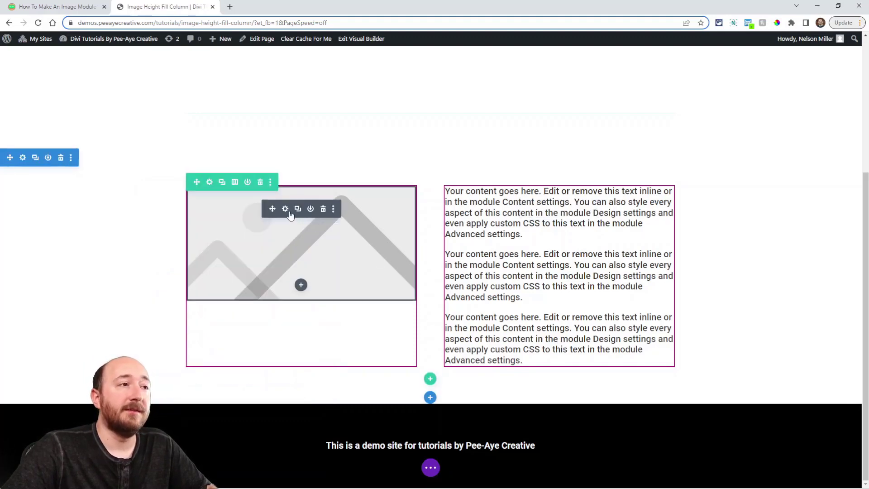
left_click(283, 208)
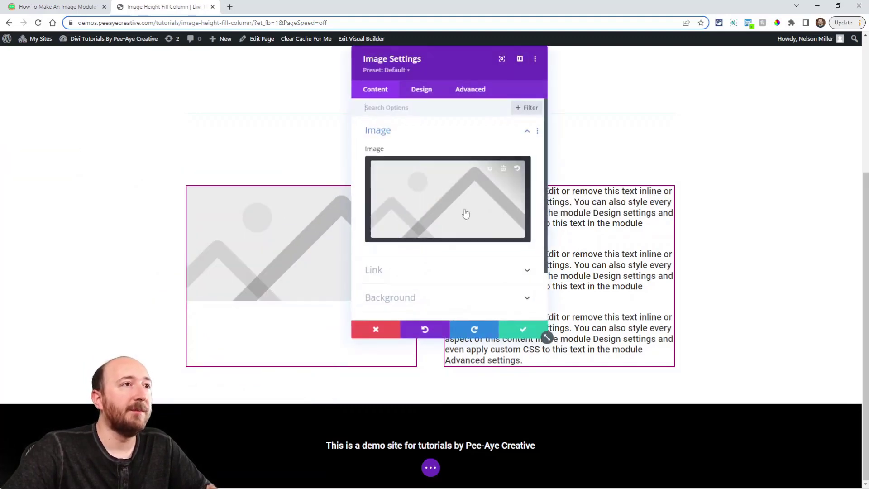
left_click(522, 329)
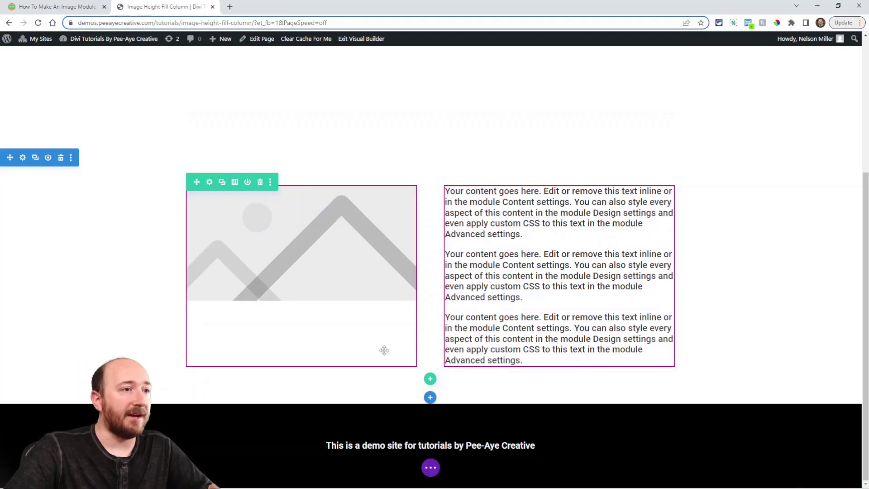
Inspect the border design settings of the row's first column and close them without keeping any changes
left_click(209, 182)
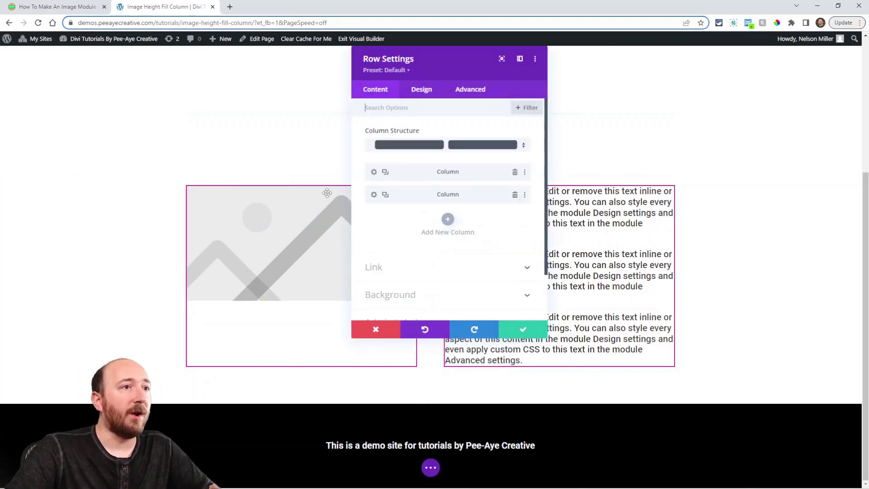
left_click(374, 173)
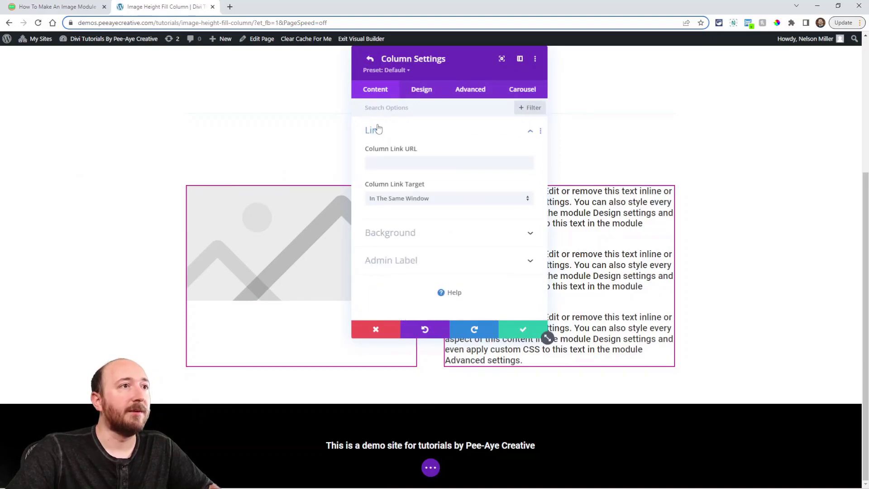
left_click(416, 92)
scroll(404, 190, "down", 1)
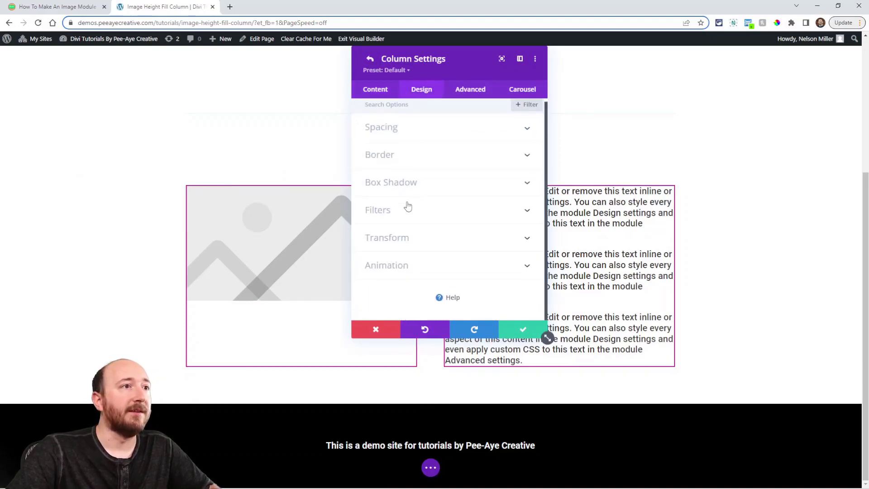
left_click(380, 155)
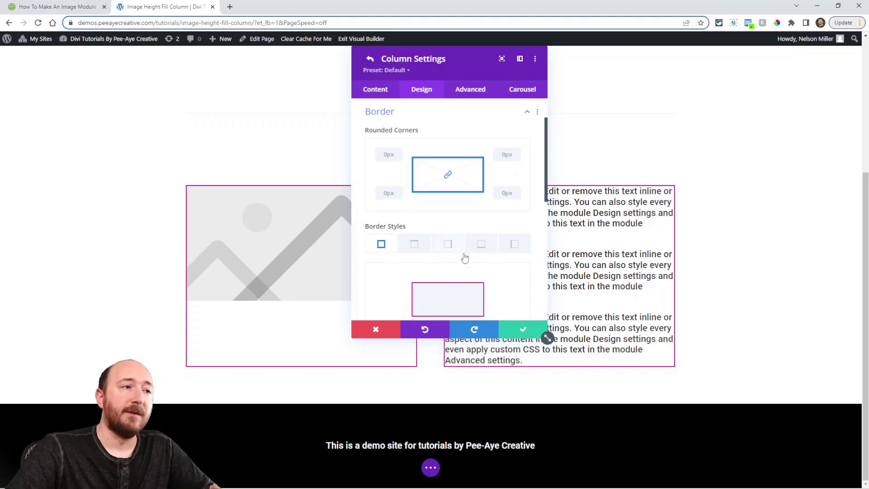
left_click(376, 329)
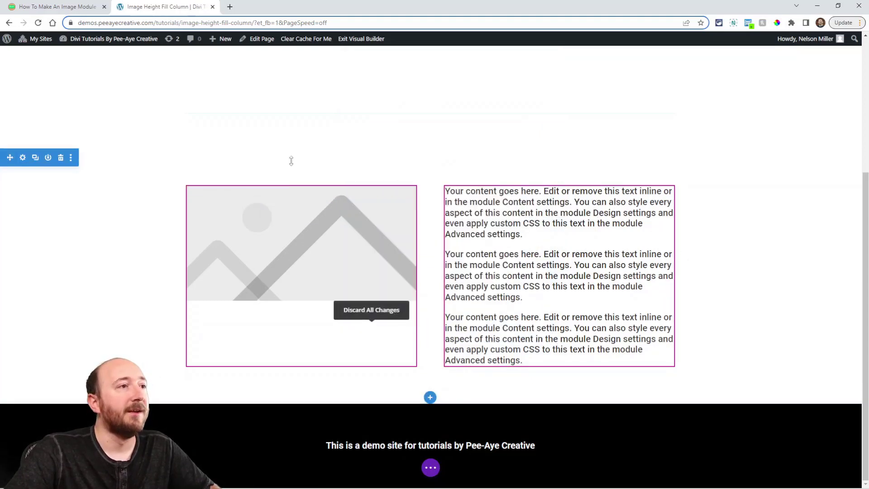
Switch Equalize Column Heights off and back on in the row's sizing settings, and save the row settings
left_click(55, 6)
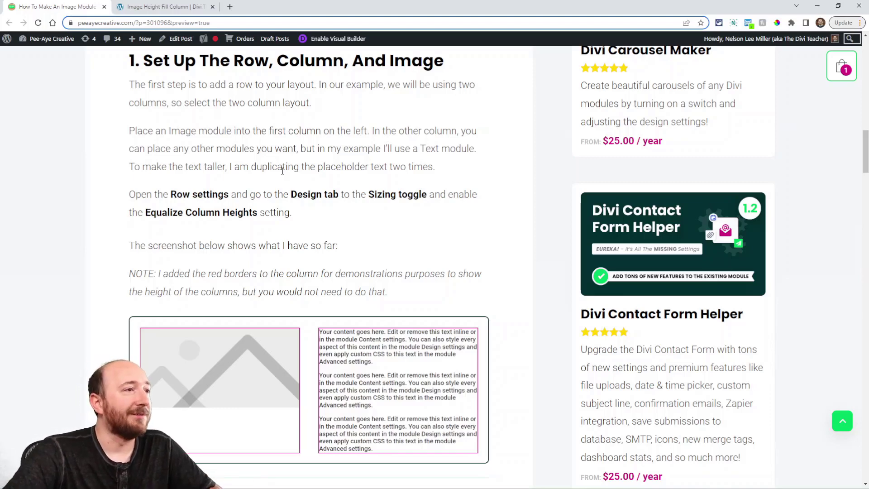
left_click(165, 7)
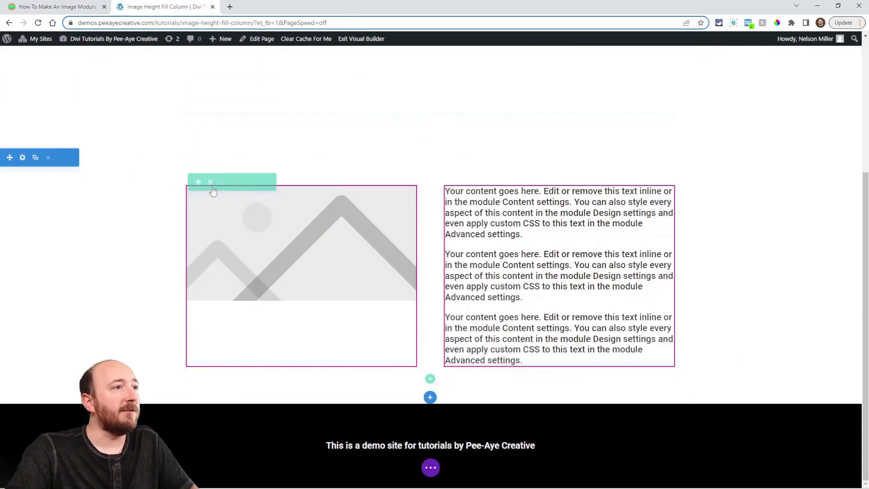
left_click(210, 183)
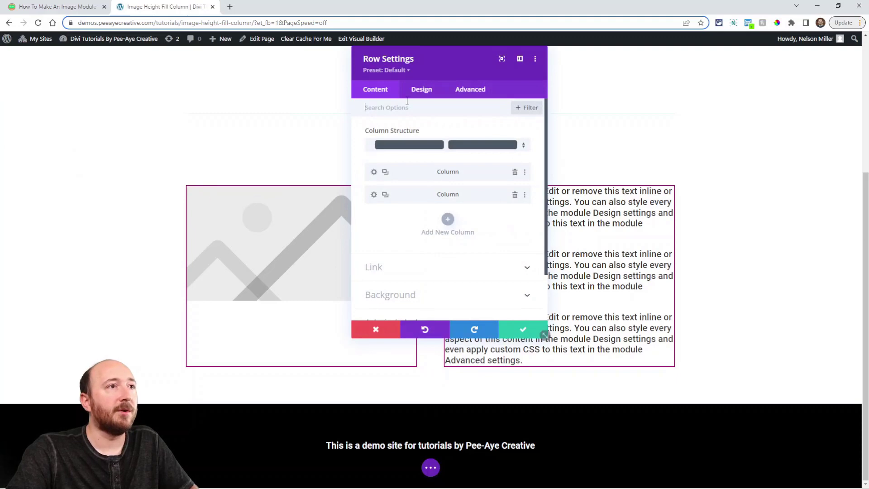
left_click(423, 89)
left_click(380, 131)
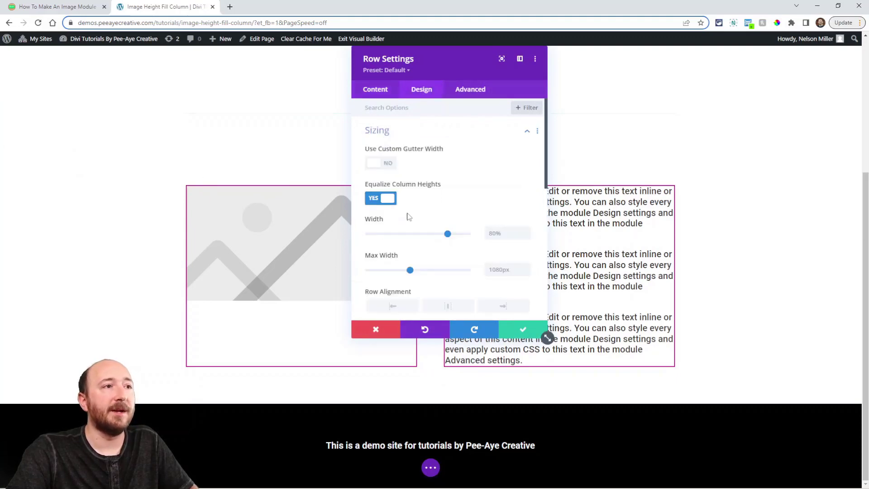
left_click(376, 200)
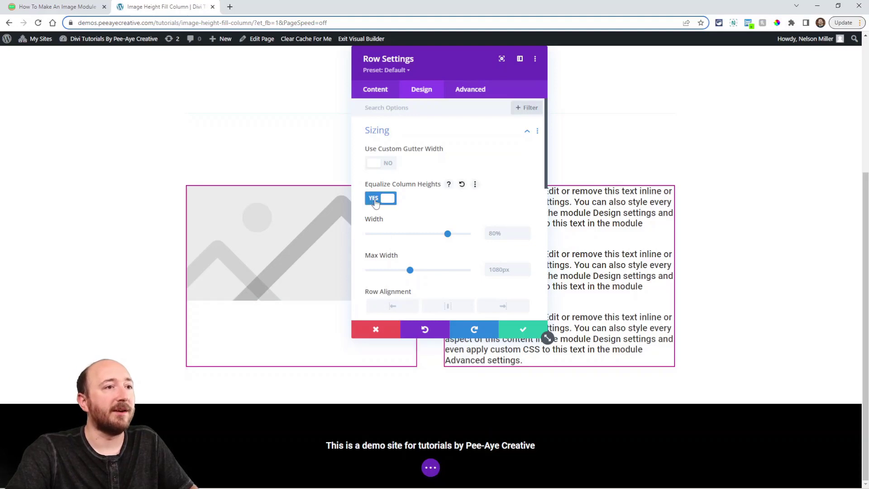
left_click(379, 200)
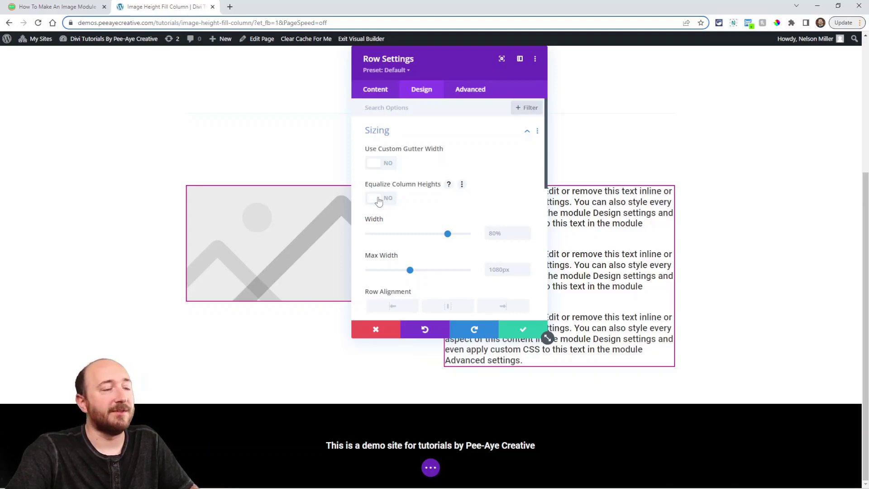
left_click(379, 200)
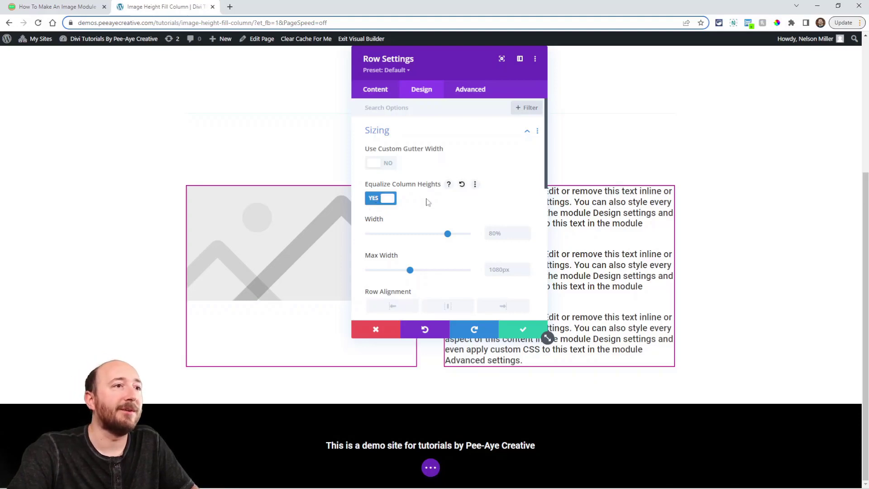
left_click(520, 329)
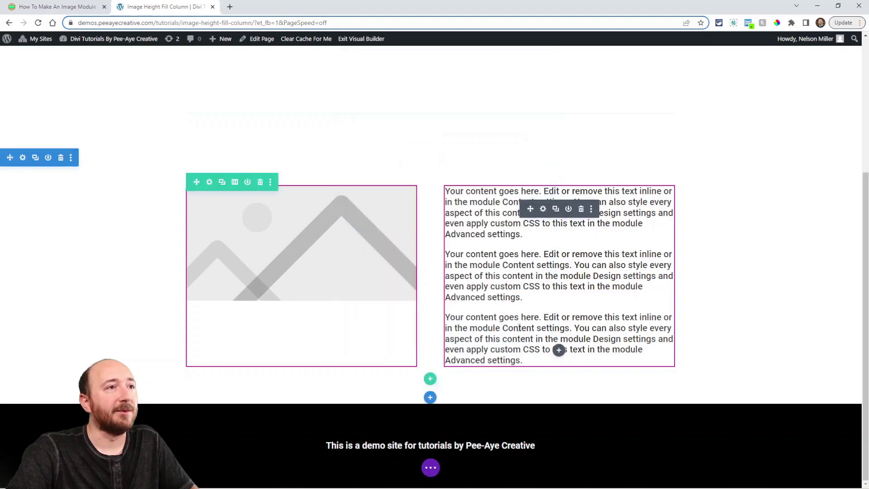
Copy the class name pa-full-height-image-column from section 2 of the tutorial article
left_click(40, 8)
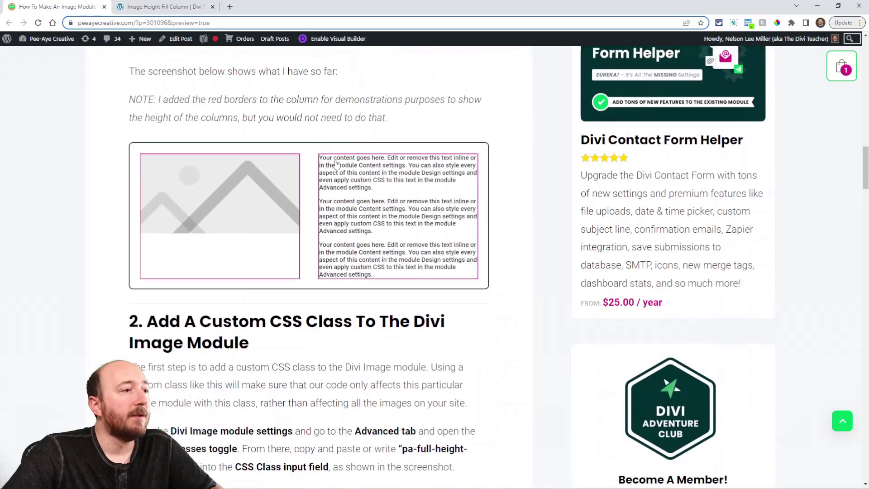
scroll(338, 167, "down", 6)
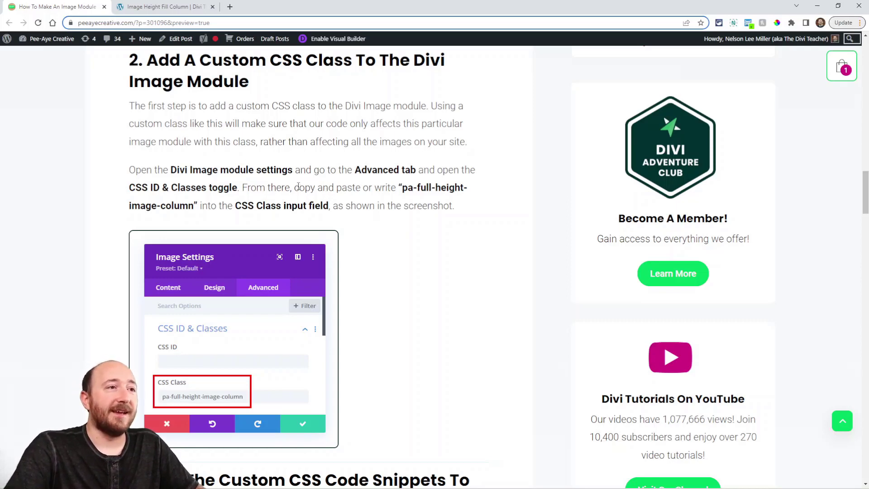
left_click_drag(404, 187, 194, 209)
key("ctrl+c")
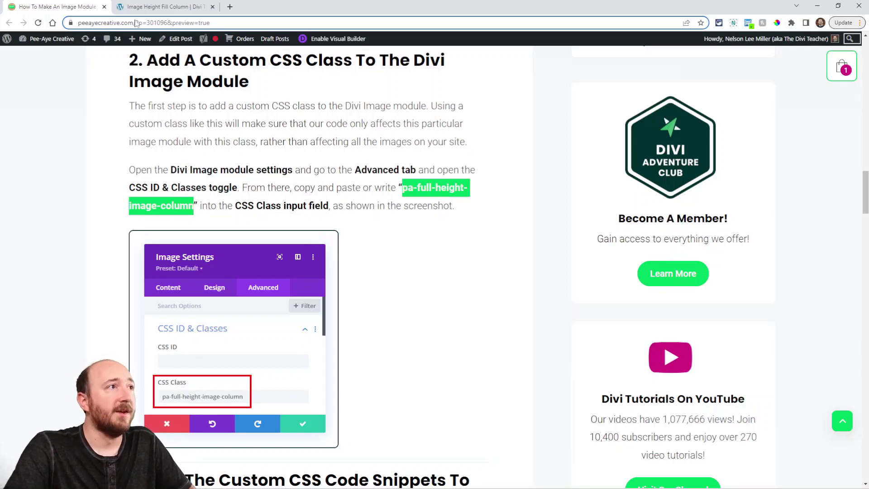
Set the demo page image module's CSS class to pa-full-height-image-column and save the module settings
left_click(140, 7)
mouse_move(286, 214)
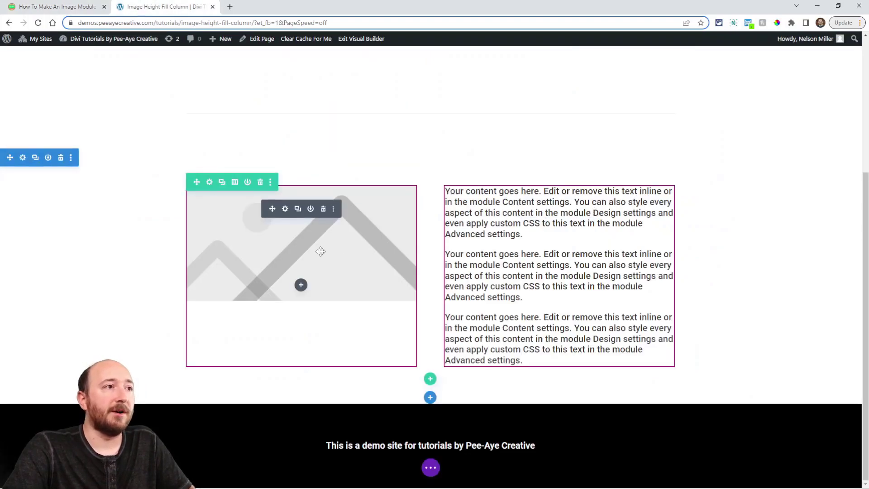
left_click(285, 209)
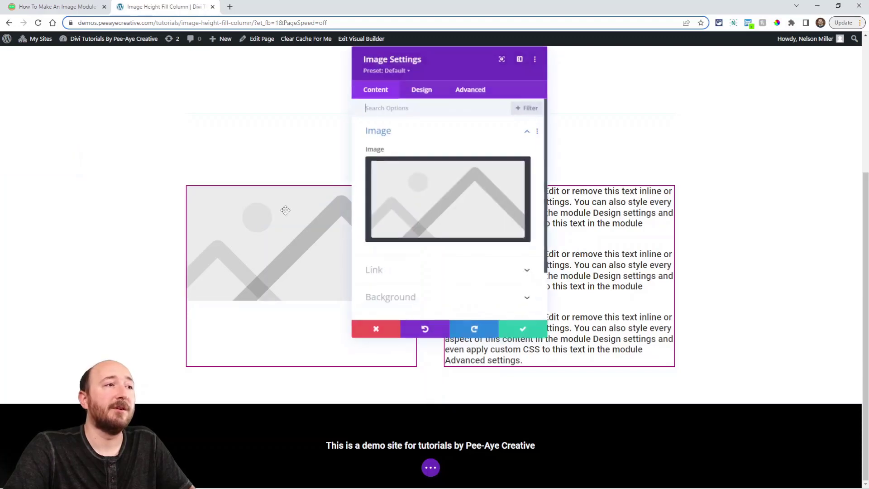
left_click(466, 92)
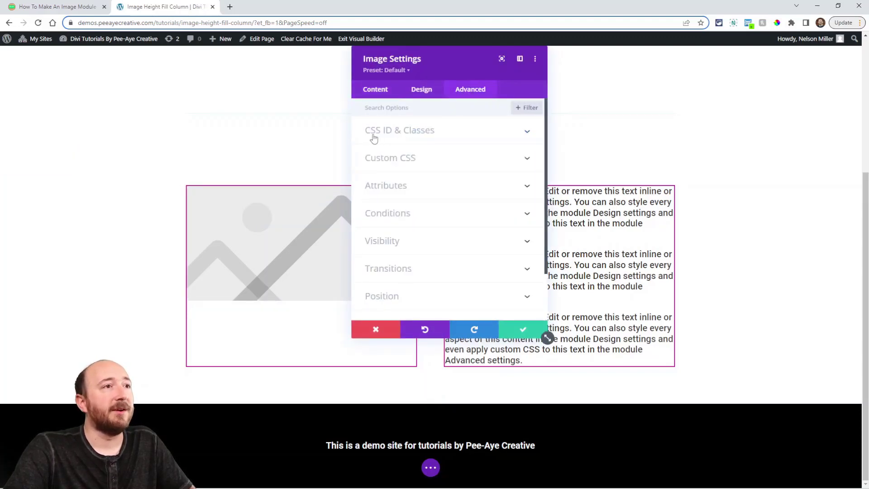
left_click(427, 132)
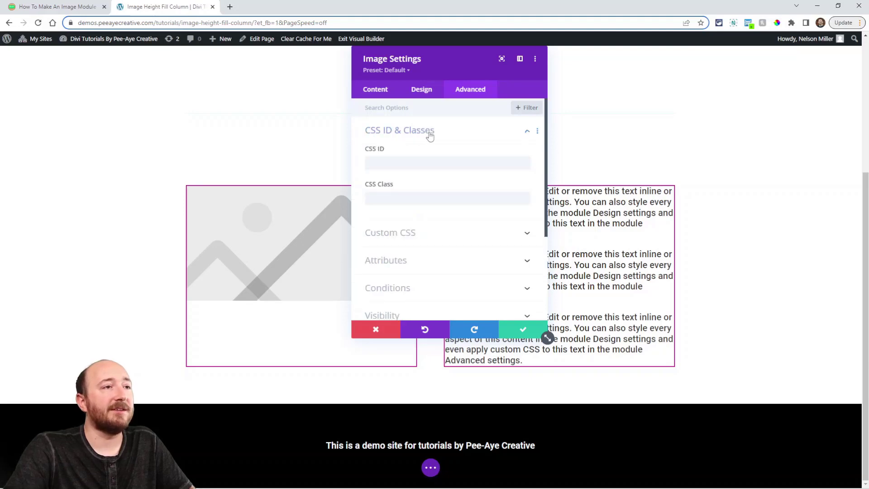
left_click(395, 200)
key("ctrl+v")
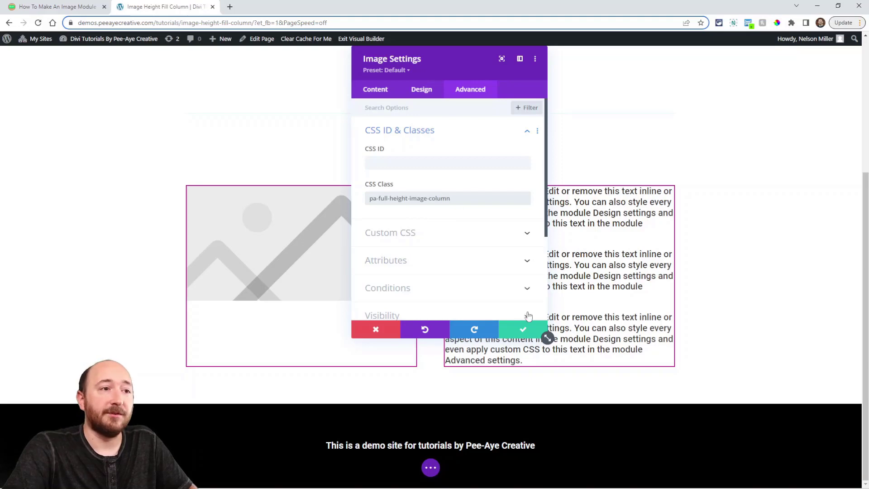
left_click(521, 333)
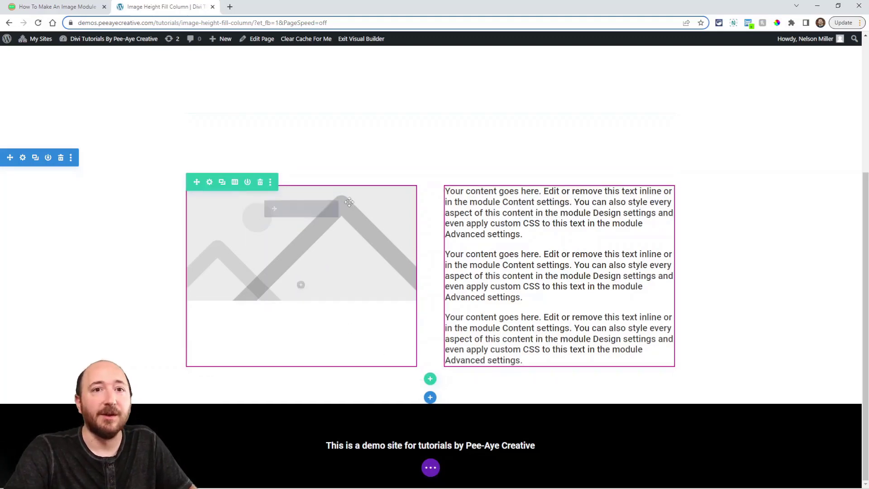
Examine the CSS snippet in section 3 of the tutorial article, including its rules for the image module, image container and actual image
key("ctrl+Tab")
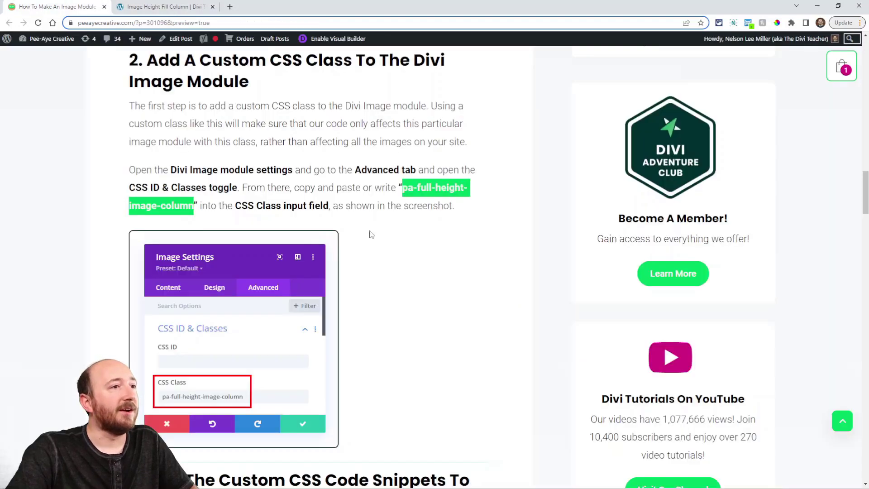
scroll(401, 238, "down", 3)
scroll(401, 240, "down", 5)
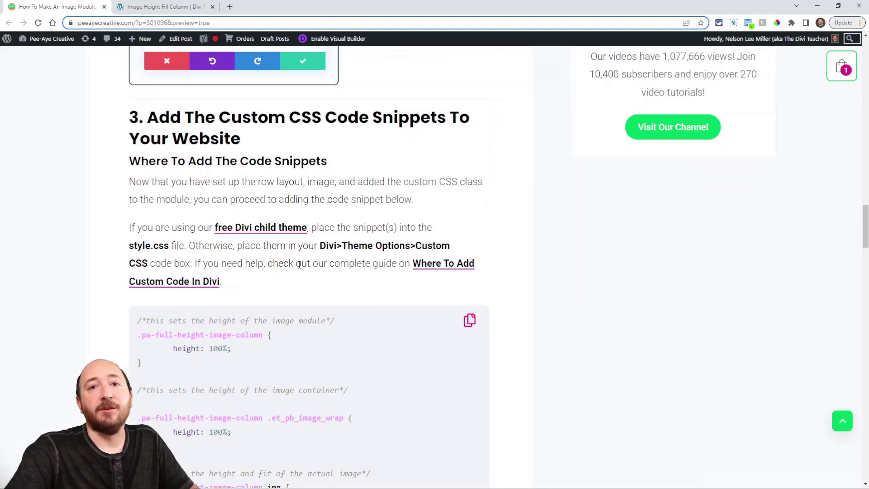
scroll(333, 218, "down", 2)
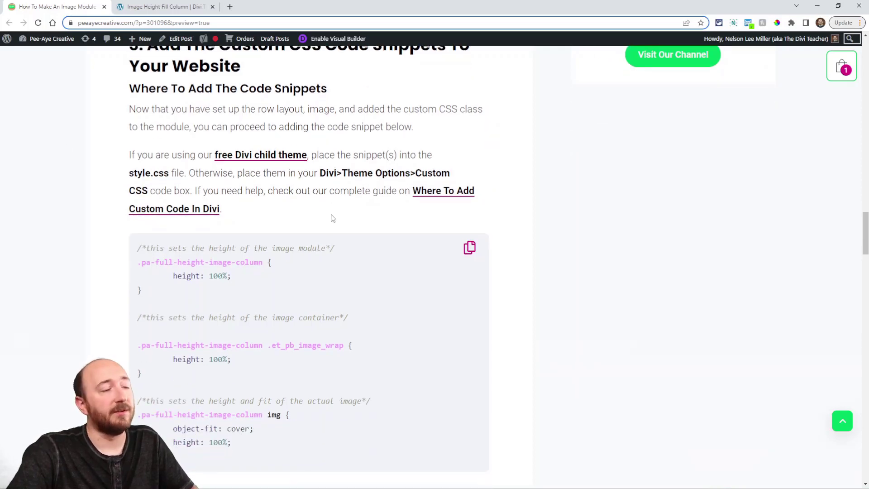
scroll(333, 218, "down", 2)
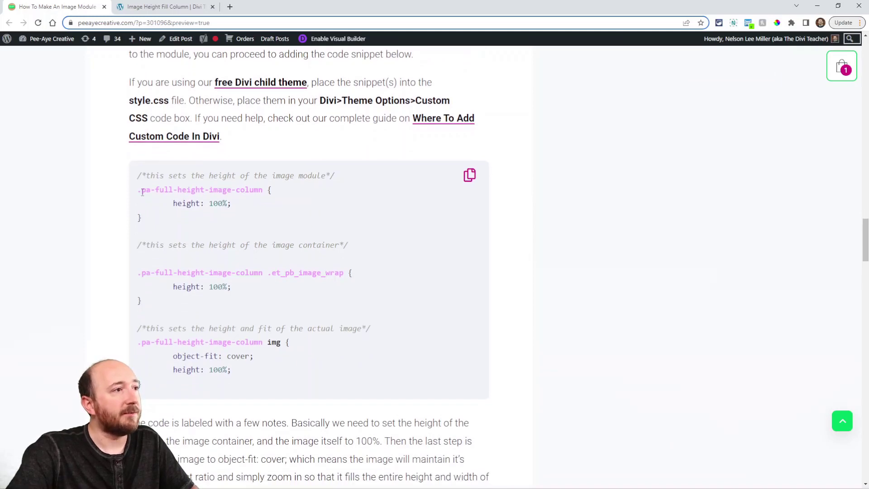
left_click_drag(142, 192, 265, 191)
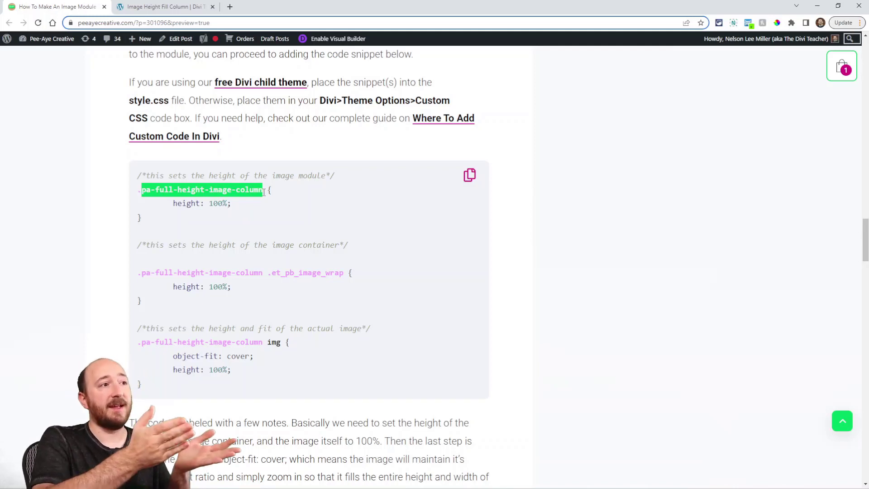
left_click_drag(231, 204, 198, 206)
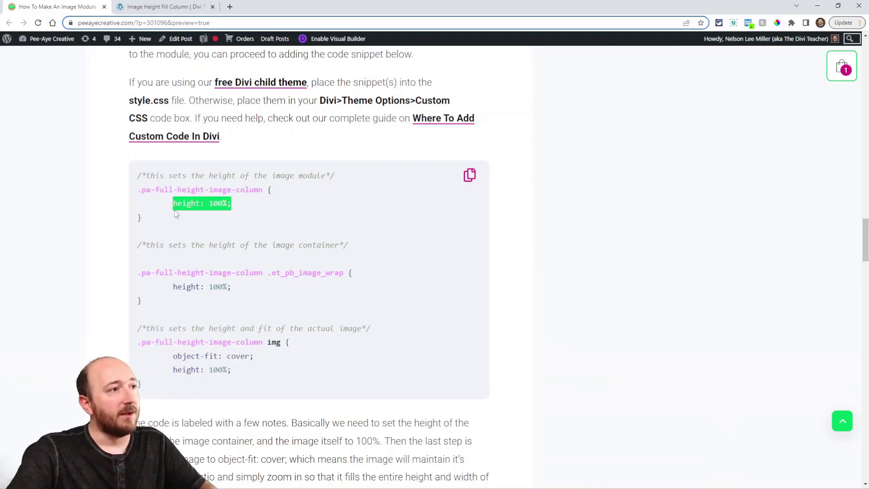
left_click_drag(266, 271, 139, 281)
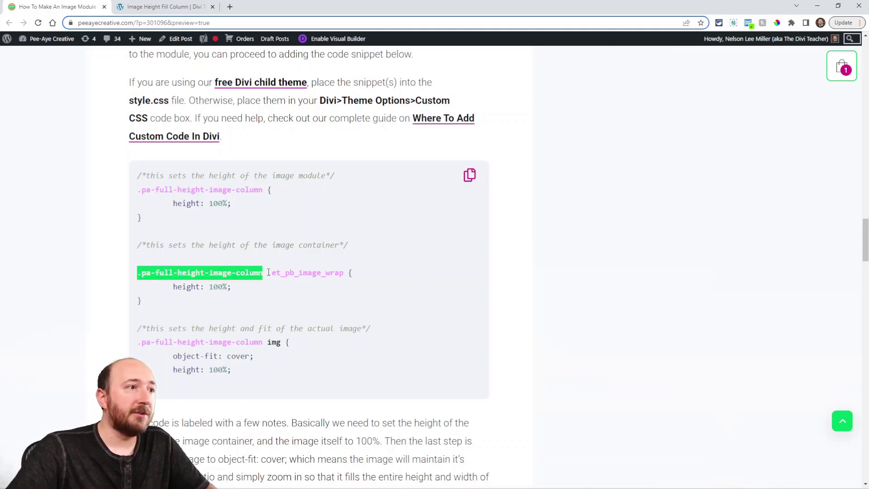
left_click_drag(267, 272, 343, 274)
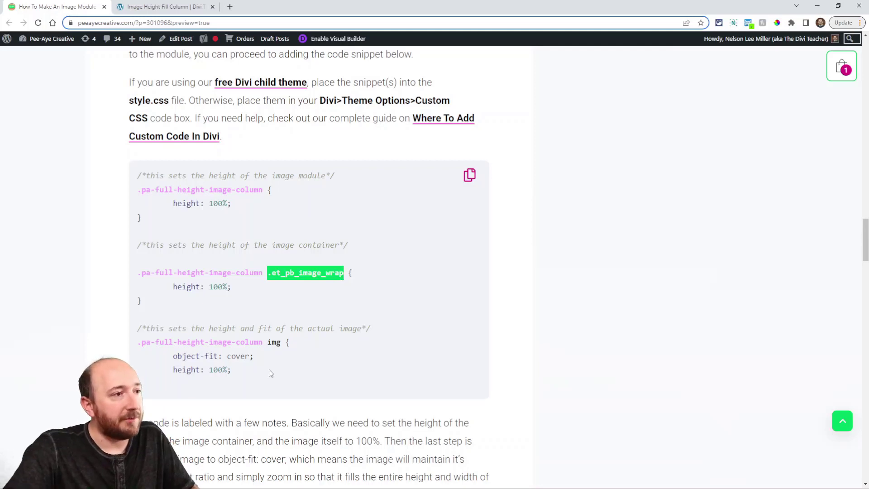
left_click_drag(263, 345, 134, 348)
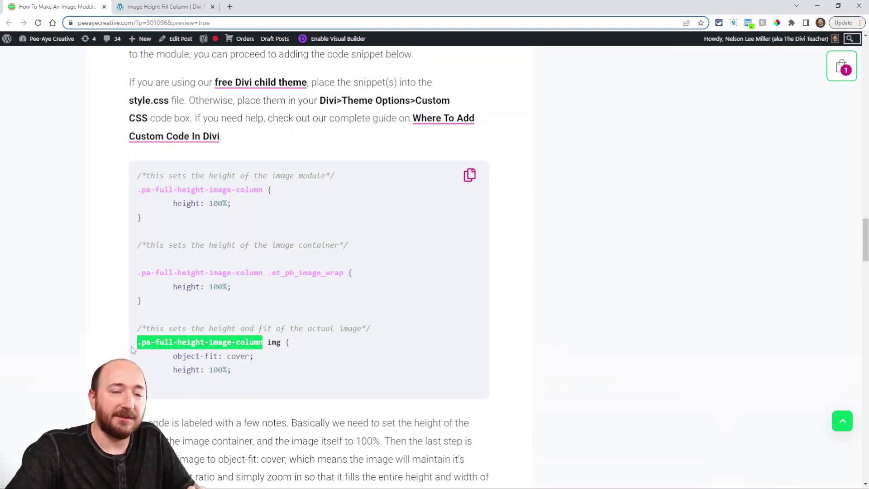
left_click_drag(266, 342, 281, 343)
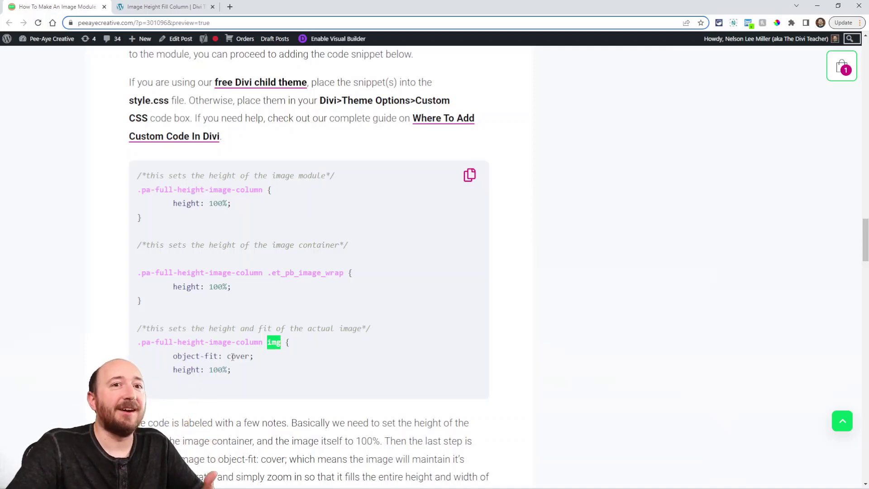
left_click_drag(172, 287, 244, 289)
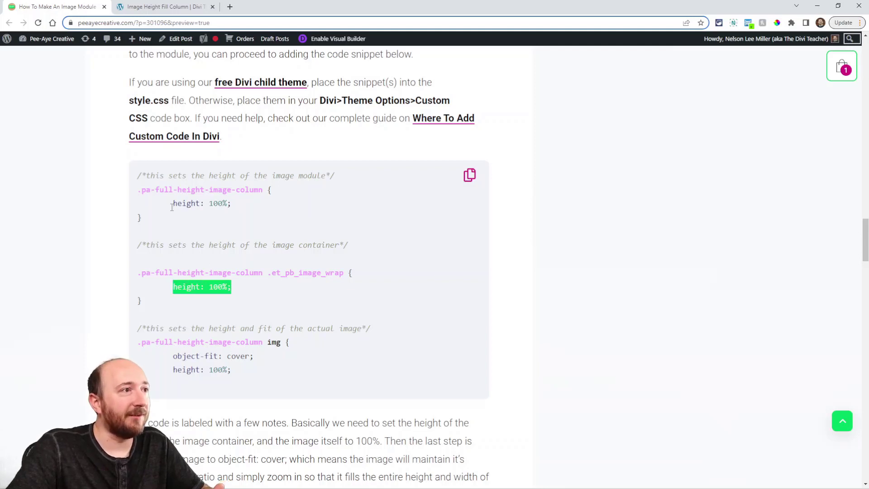
left_click_drag(172, 204, 232, 204)
mouse_move(174, 370)
left_mouse_down()
mouse_move(237, 377)
mouse_move(211, 357)
mouse_move(168, 356)
left_mouse_up()
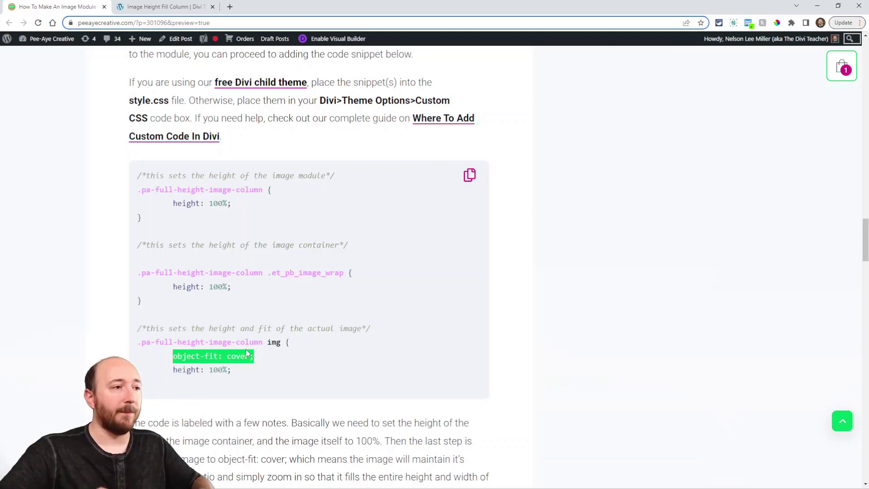
left_click(251, 338)
Copy the article's full CSS snippet into the demo page's Custom CSS and save the page settings
left_click(473, 178)
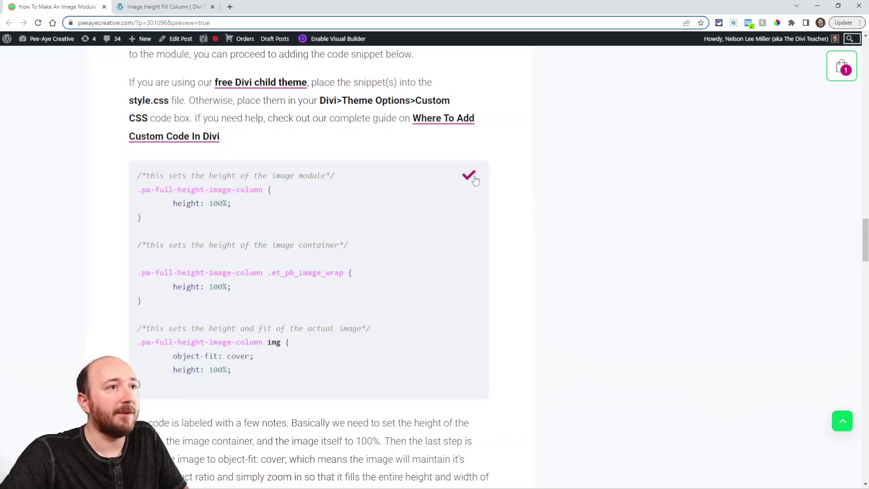
left_click(163, 7)
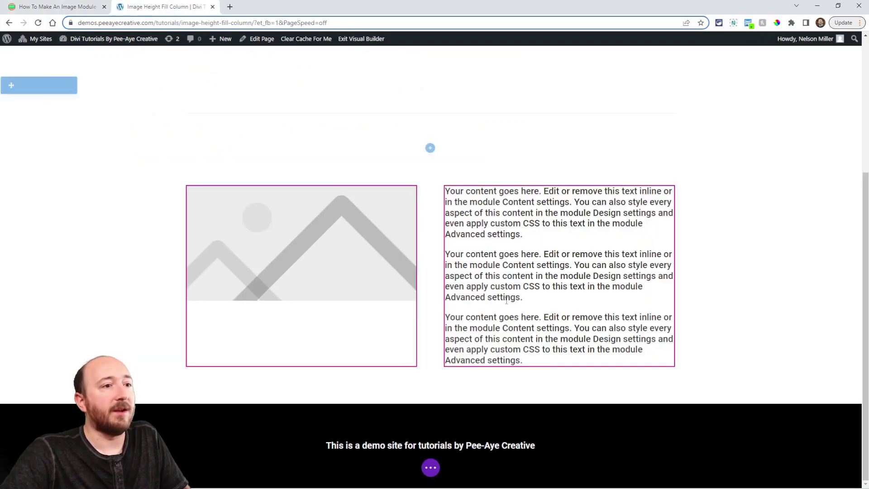
left_click(431, 464)
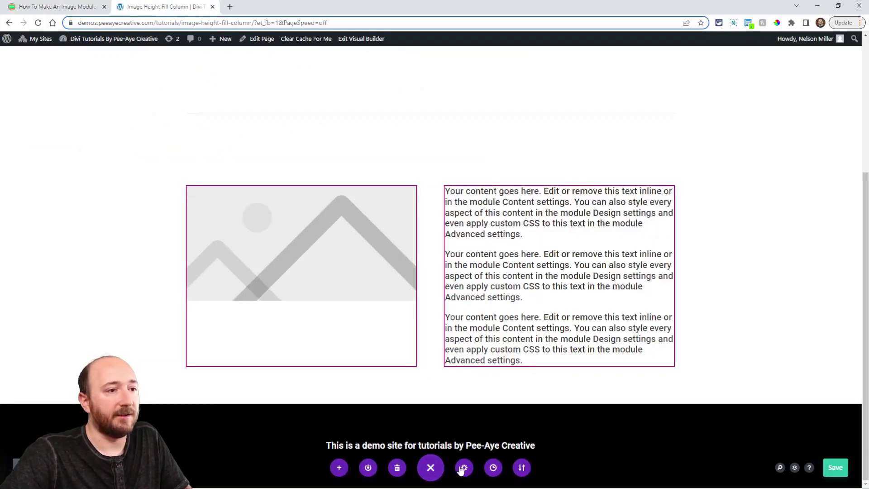
left_click(464, 467)
left_click(469, 81)
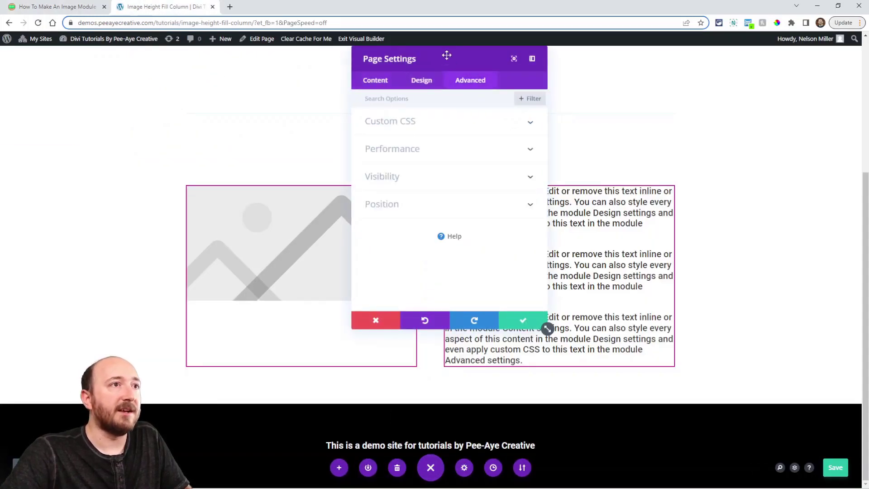
left_click_drag(446, 55, 683, 116)
left_click(646, 187)
left_click(640, 245)
key("ctrl+v")
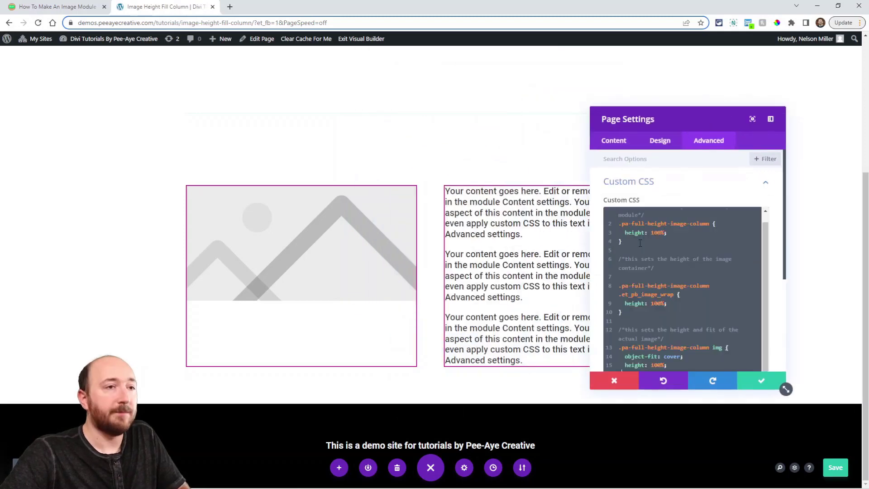
left_click(761, 380)
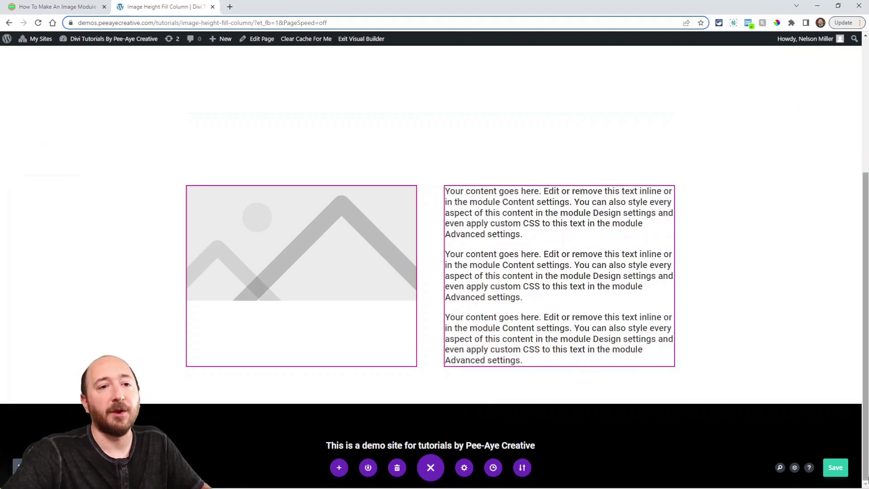
Save the demo page and exit the Visual Builder to check the image's height on the live page
left_click(835, 467)
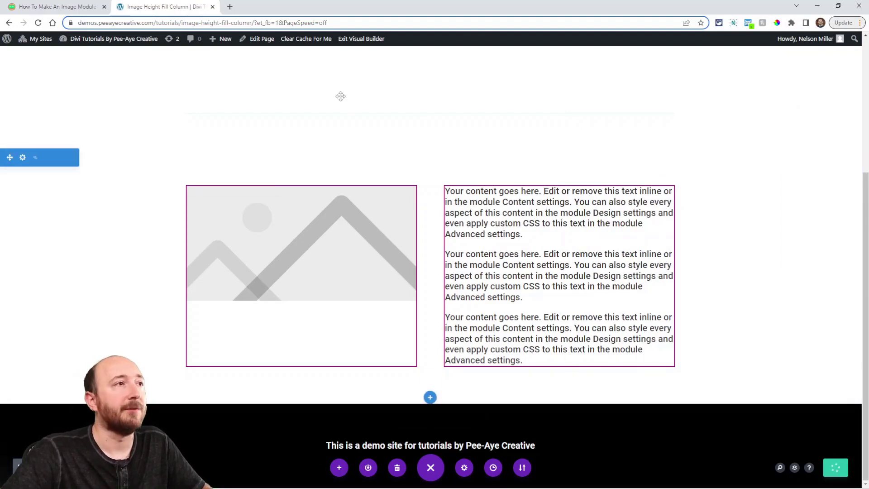
left_click(348, 41)
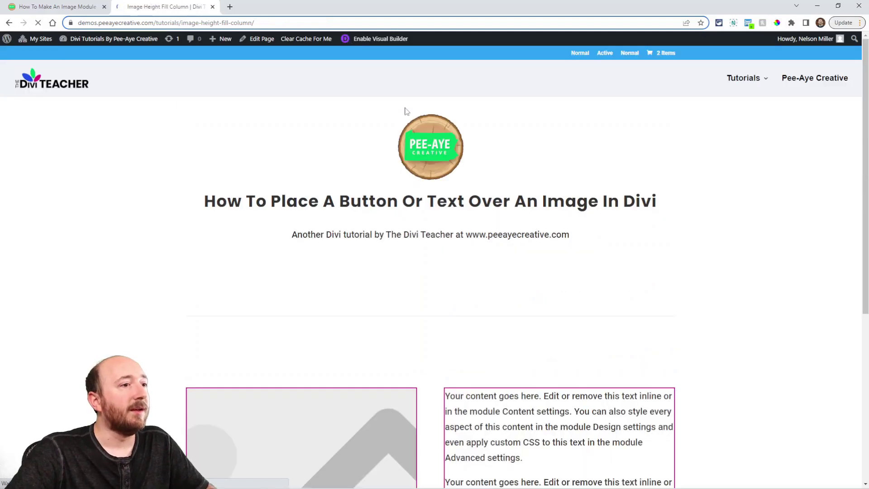
scroll(453, 122, "down", 5)
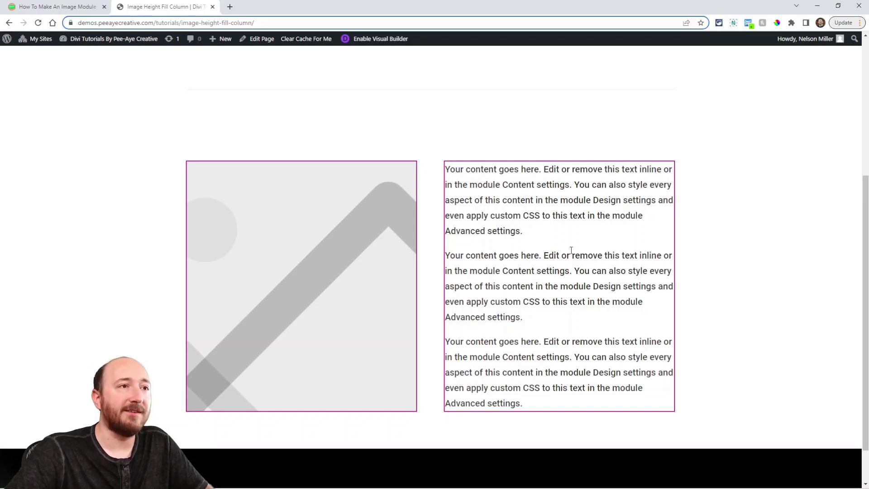
Duplicate the image-and-text row twice in the Visual Builder and delete the third paragraph from the first row's text
left_click(344, 39)
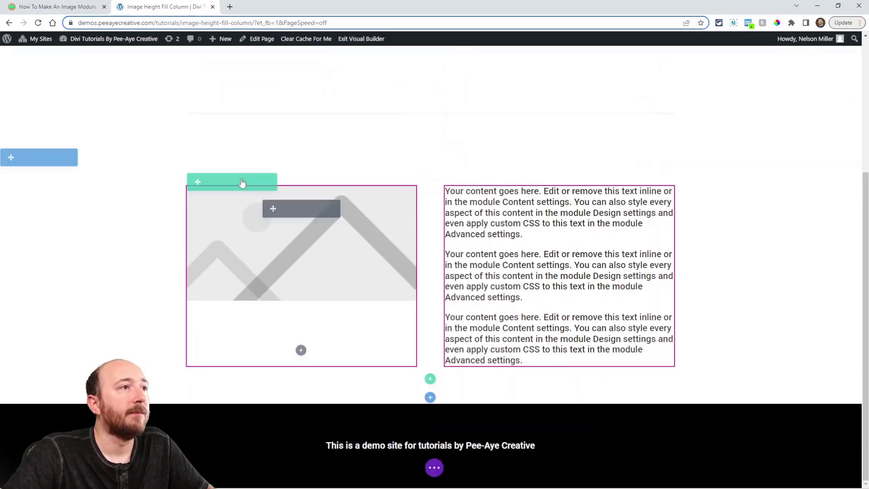
left_click(222, 182)
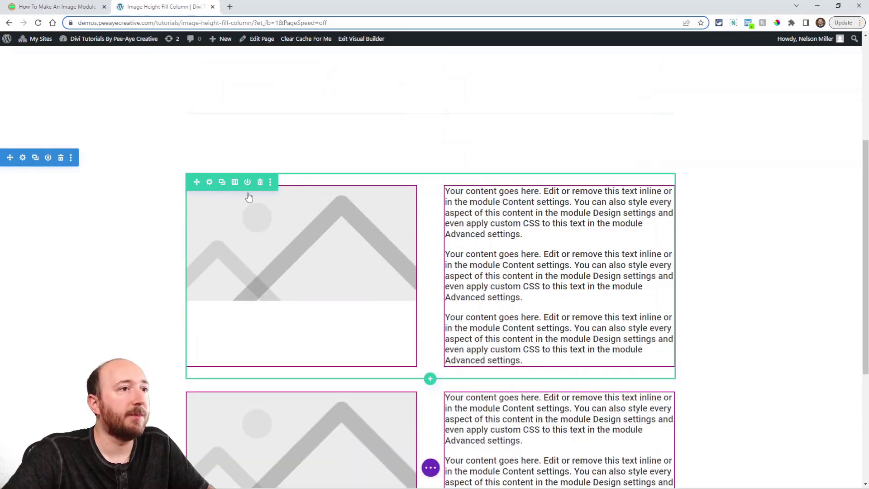
triple_click(503, 328)
key("BackSpace")
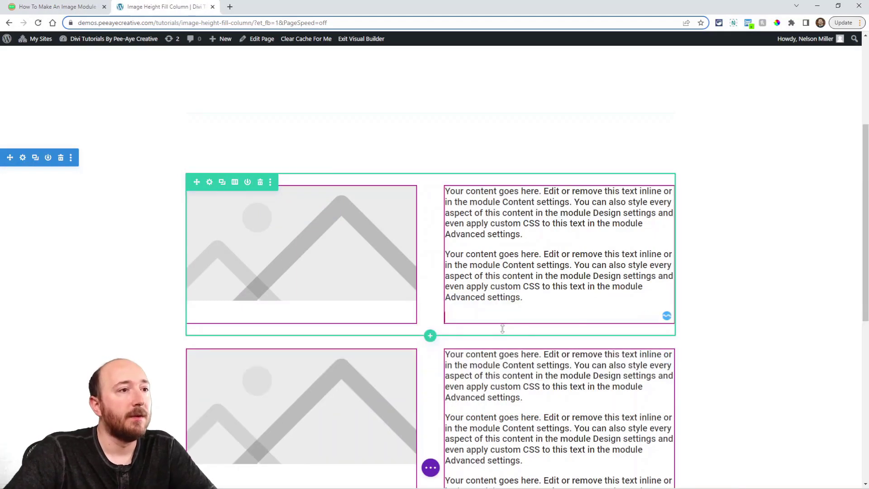
key("BackSpace")
Add a copy of the last paragraph to the end of the bottom row's text and save the page
scroll(512, 369, "down", 4)
scroll(512, 370, "down", 1)
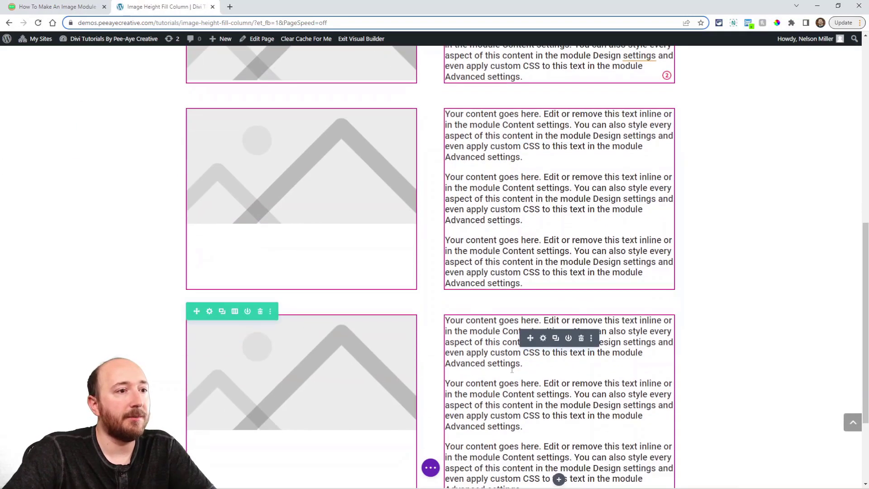
scroll(512, 369, "down", 1)
triple_click(528, 437)
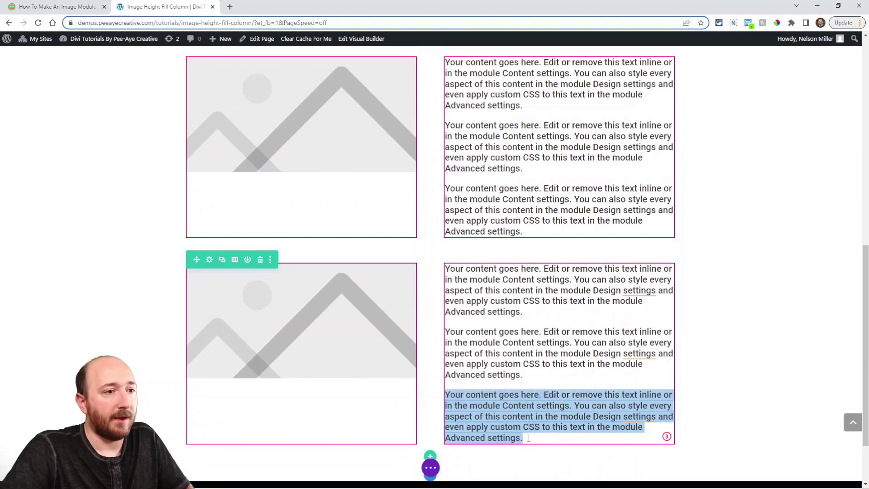
key("ctrl+c")
key("Right")
key("ctrl+v")
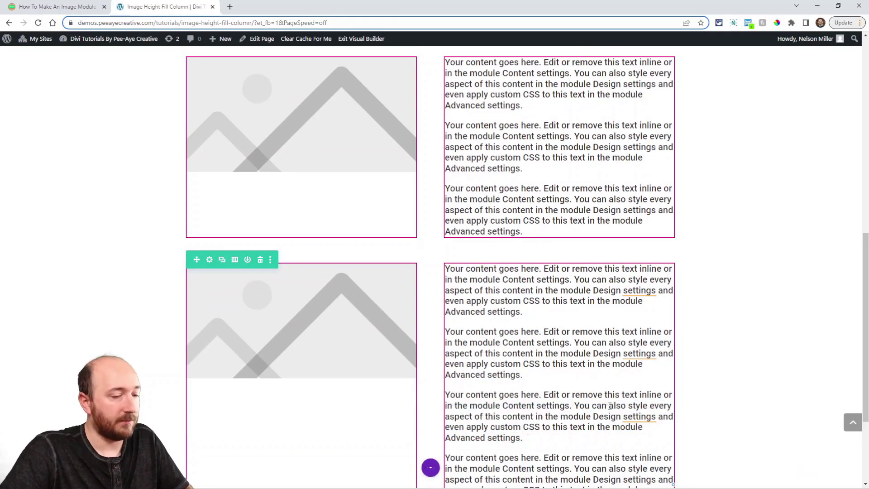
key("ctrl+s")
Exit the Visual Builder and compare how the image fills its column in each of the three rows on the live page
left_click(361, 39)
scroll(475, 227, "down", 1)
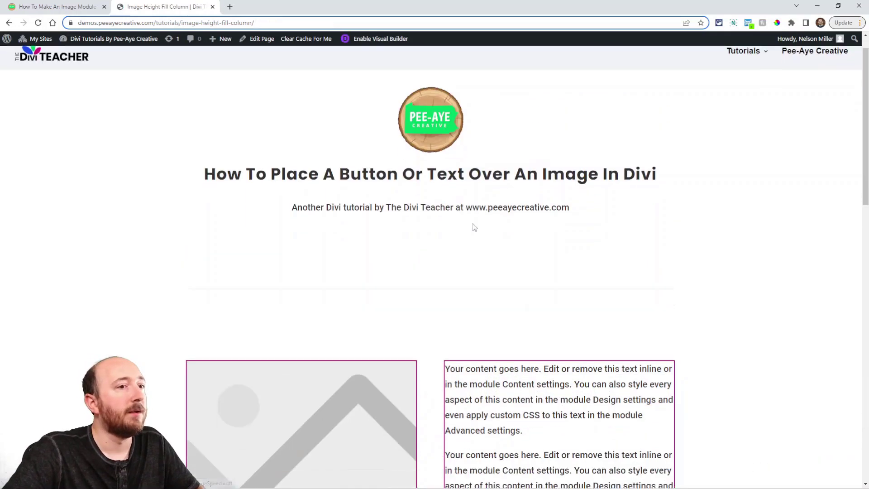
scroll(474, 227, "down", 5)
scroll(537, 209, "up", 4)
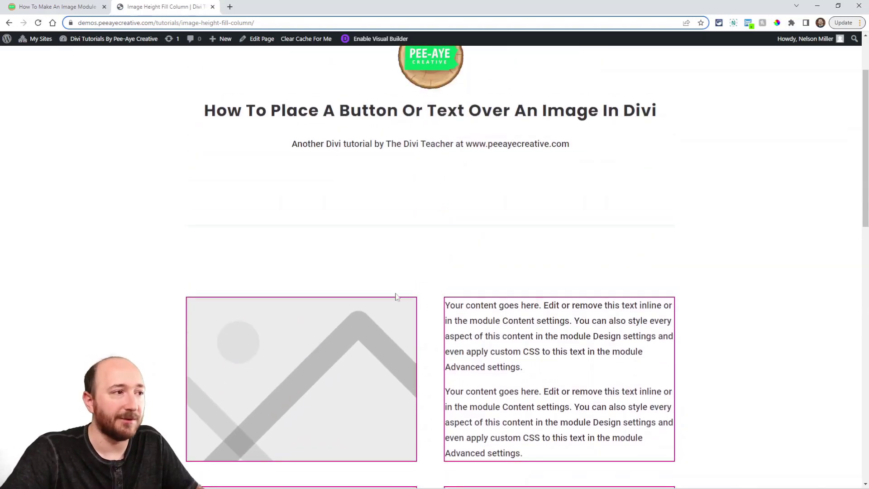
scroll(399, 327, "down", 7)
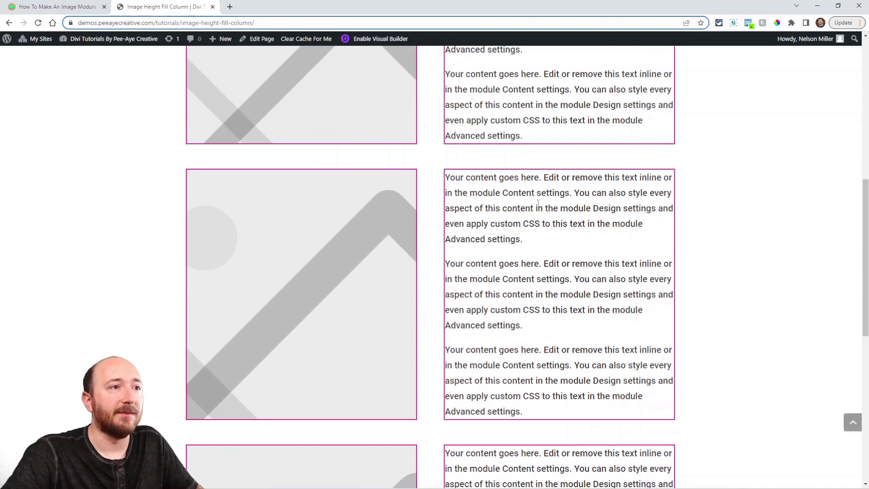
scroll(425, 391, "down", 8)
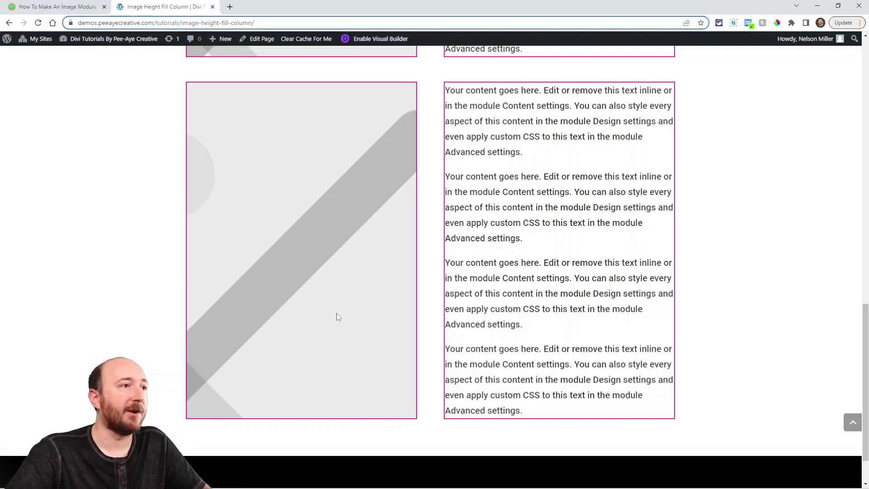
scroll(337, 338, "up", 10)
scroll(338, 344, "up", 2)
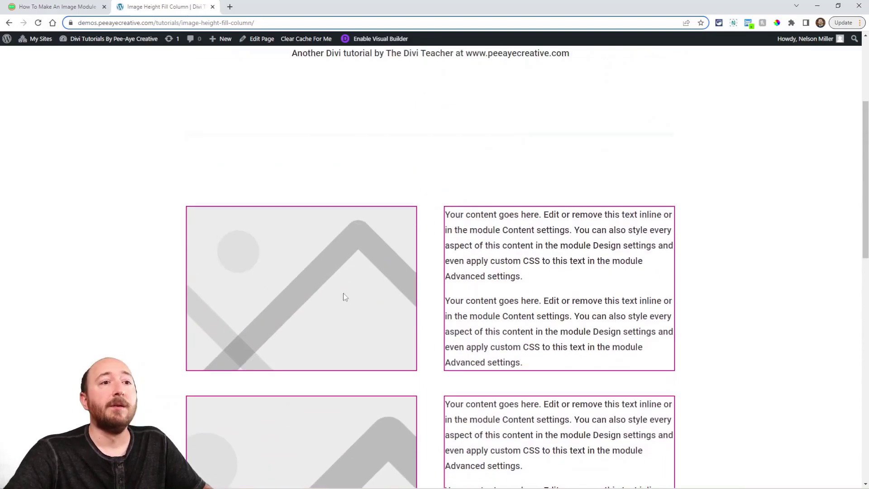
scroll(403, 268, "down", 2)
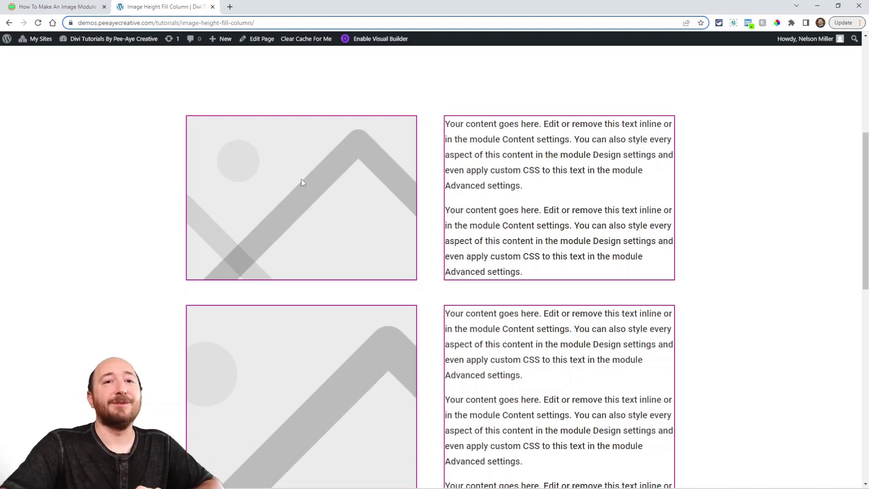
scroll(384, 254, "down", 5)
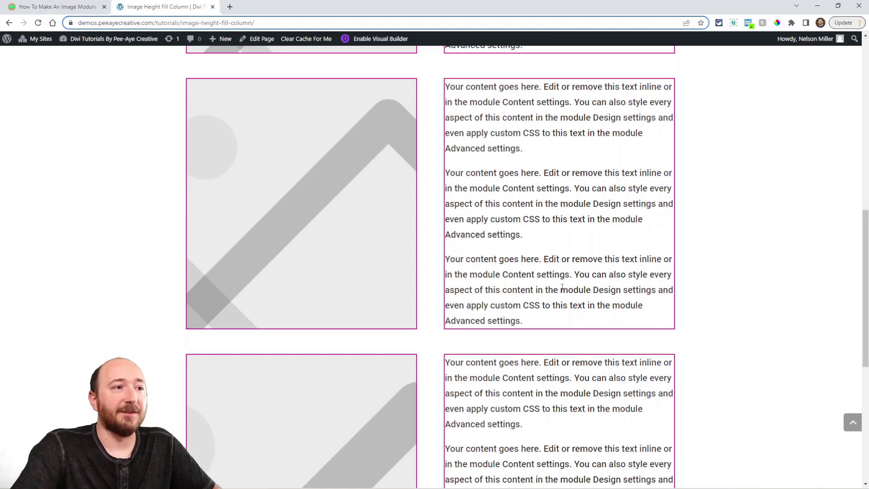
scroll(563, 288, "down", 6)
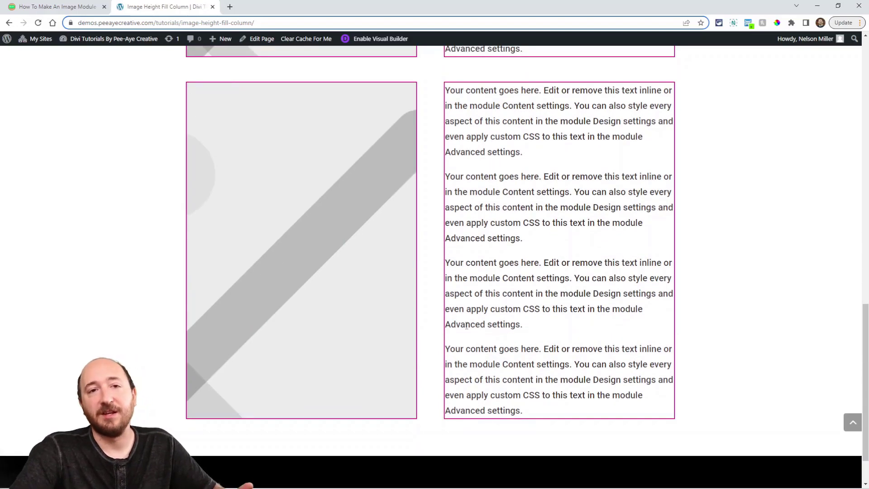